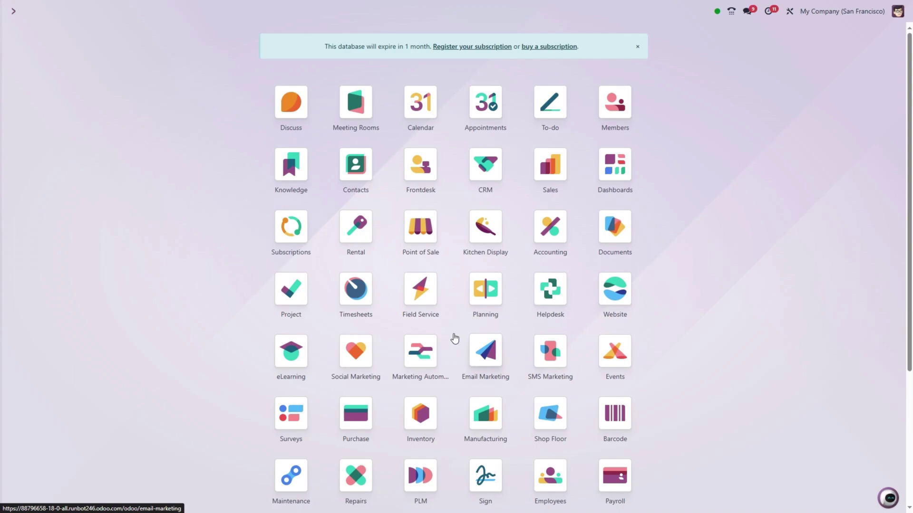
Step: Launch the Accounting app from the Odoo home app grid
left_click(549, 241)
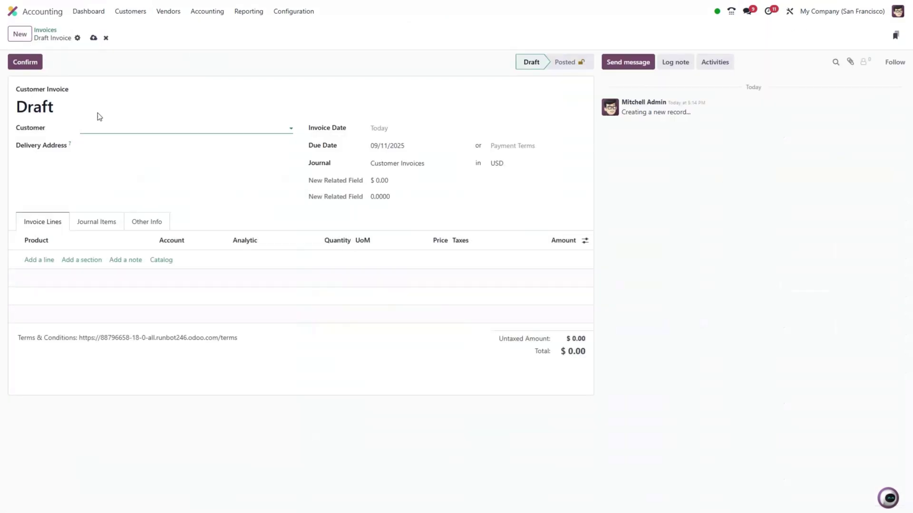
Step: Set the invoice customer to Deco Addict and the invoice date to 09/11/2025
left_click(116, 127)
left_click(113, 145)
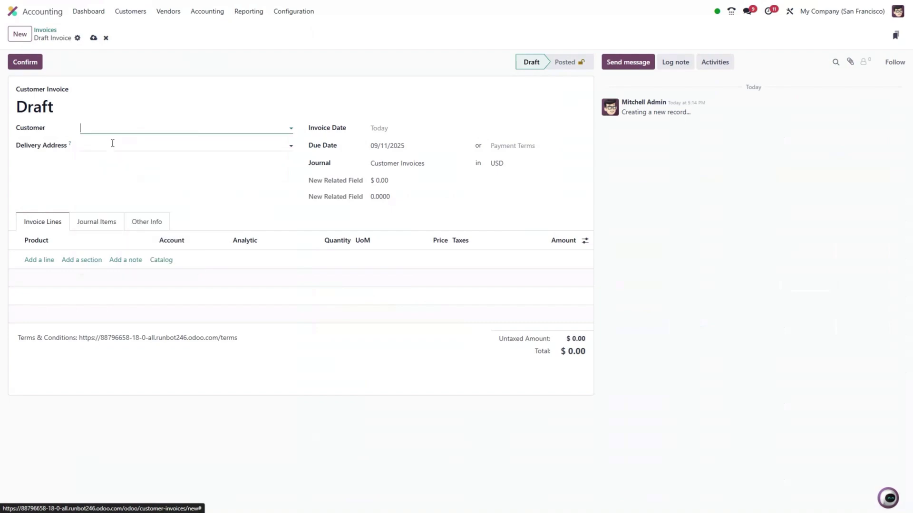
left_click(424, 134)
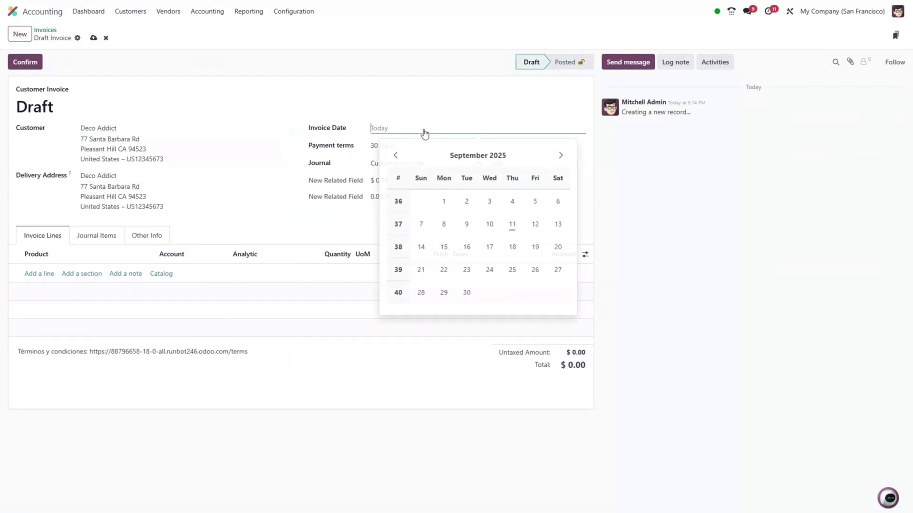
left_click(512, 223)
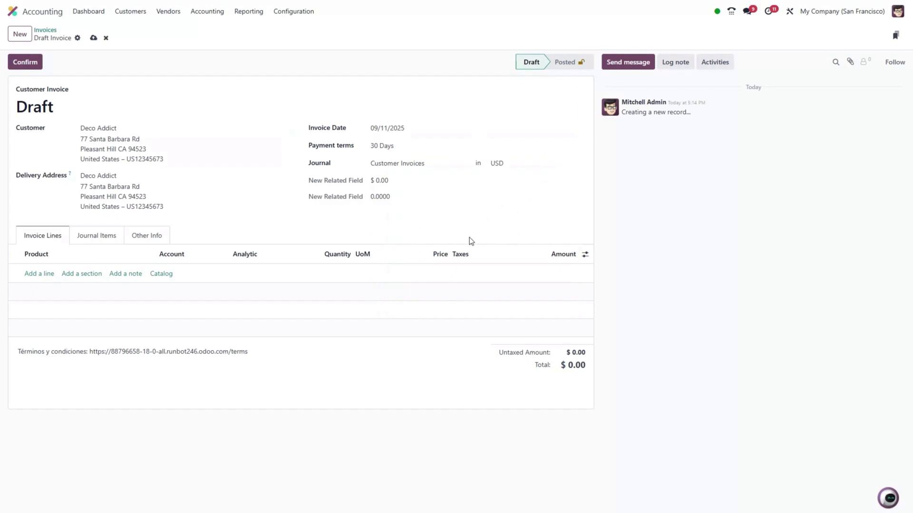
Step: Add 5 Large Cabinets from the catalog, totalling $1,600.00, to the invoice
left_click(161, 275)
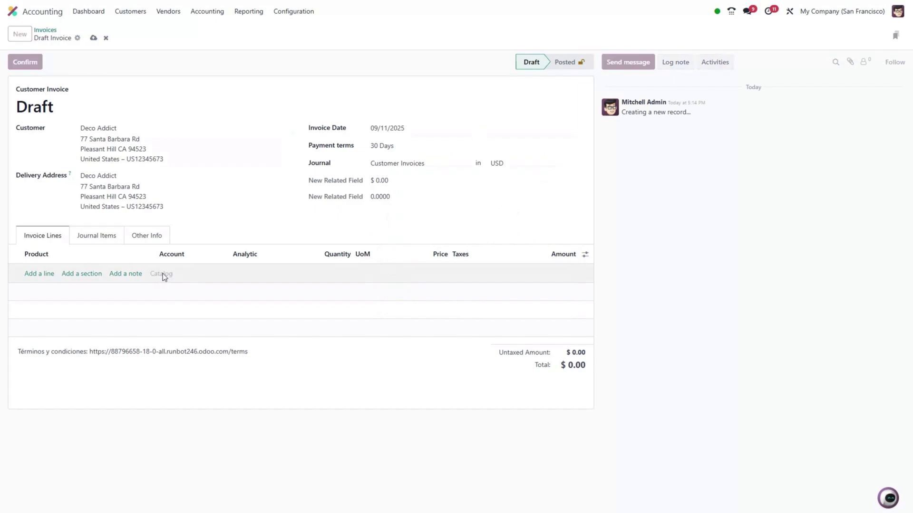
scroll(654, 396, "down", 1)
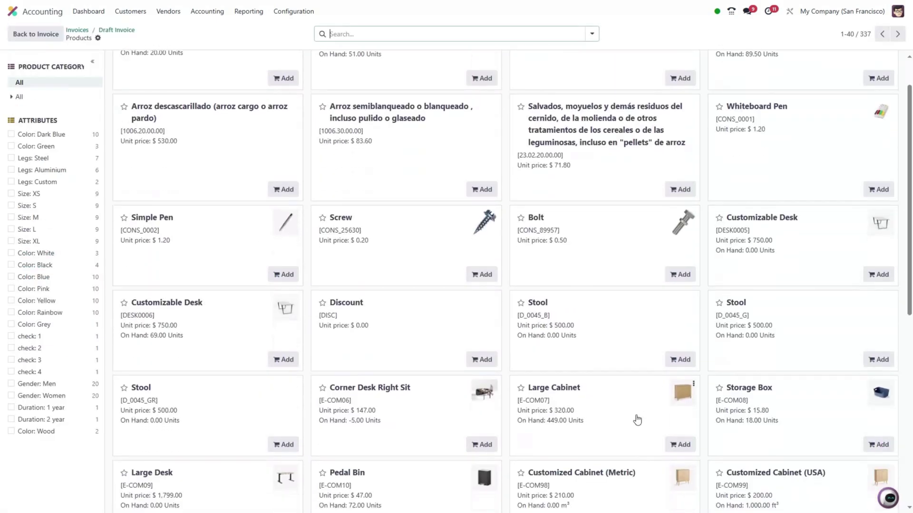
left_click(636, 418)
left_click(596, 444)
left_click(597, 444)
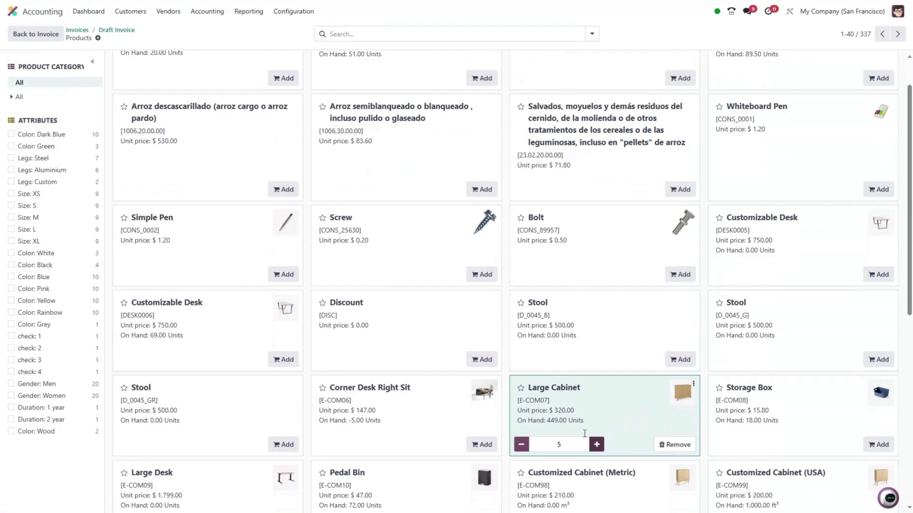
left_click(126, 31)
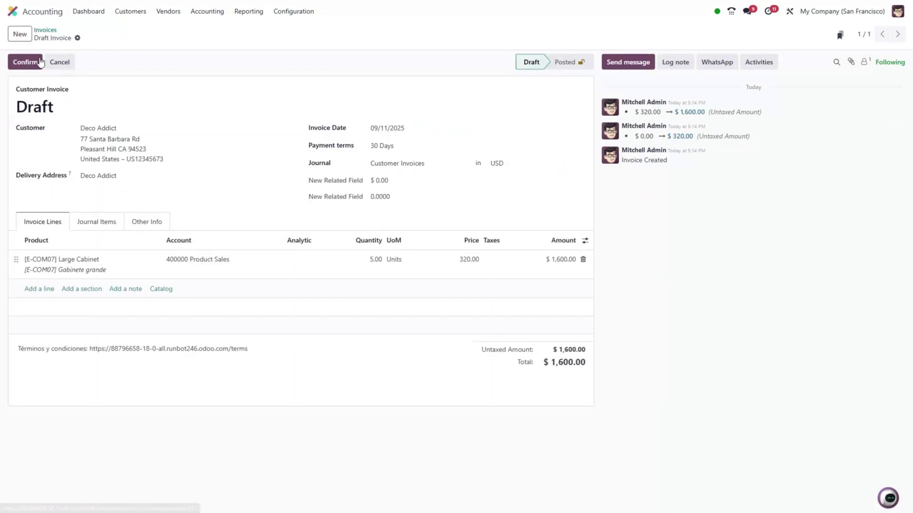
Step: Confirm the invoice as INV/2025/00107 and check its balanced $1,600.00 journal items
left_click(26, 63)
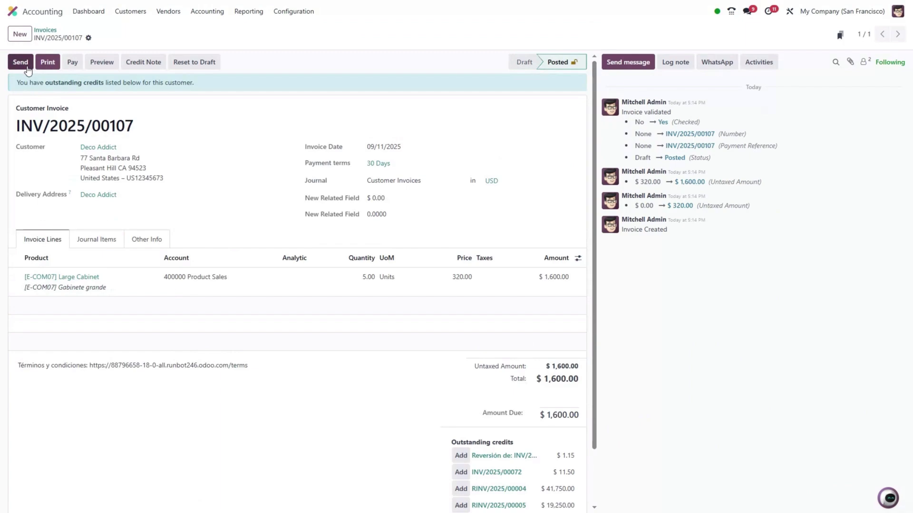
left_click(100, 240)
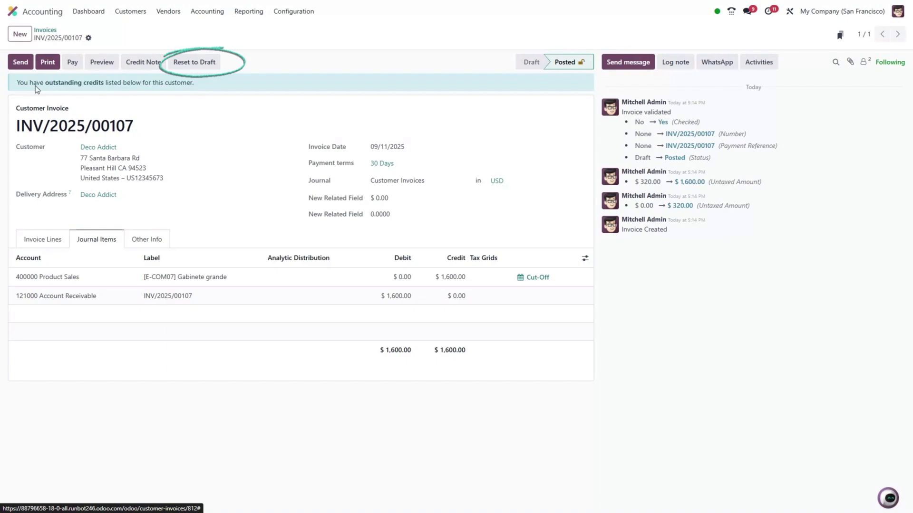
Step: Email invoice INV/2025/00107 to Deco Addict with INV_2025_00107.pdf attached
left_click(20, 65)
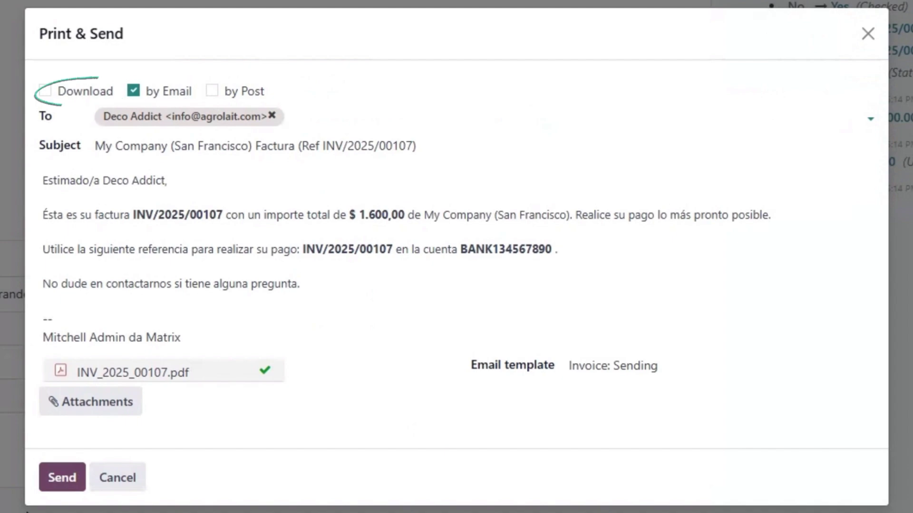
left_click(51, 485)
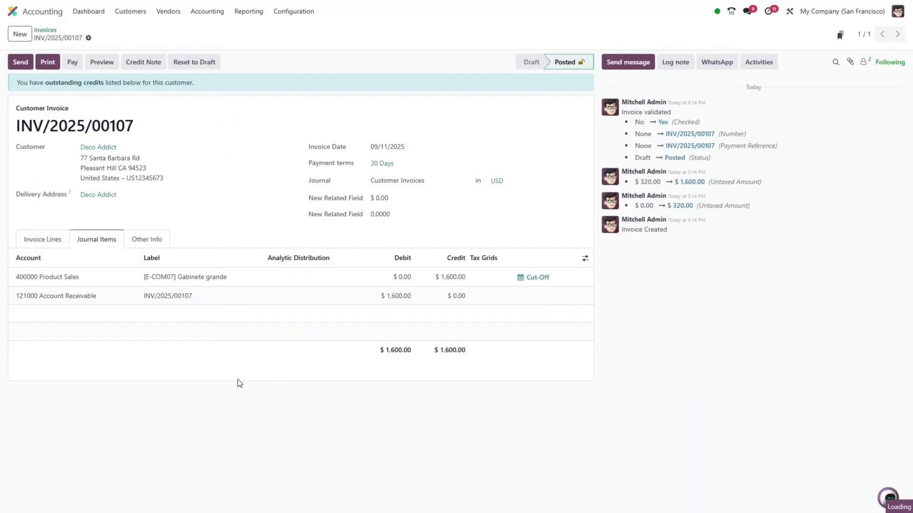
Step: Check the sent message in the chatter, then bring the invoice's product lines back into view
scroll(236, 344, "down", 3)
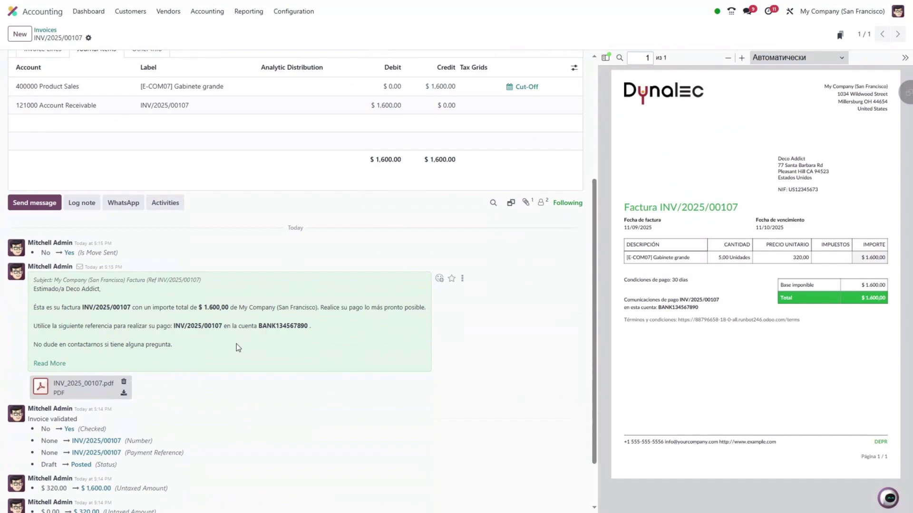
scroll(236, 344, "down", 3)
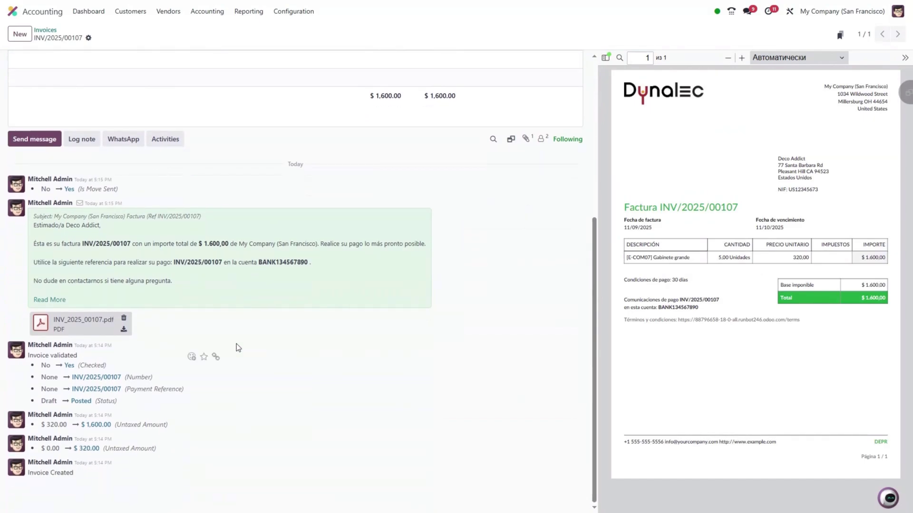
scroll(236, 344, "up", 5)
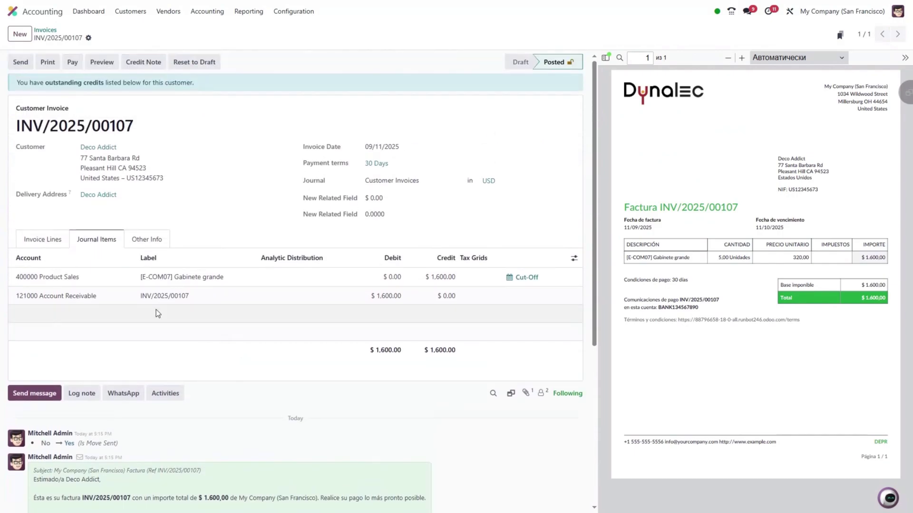
left_click(51, 241)
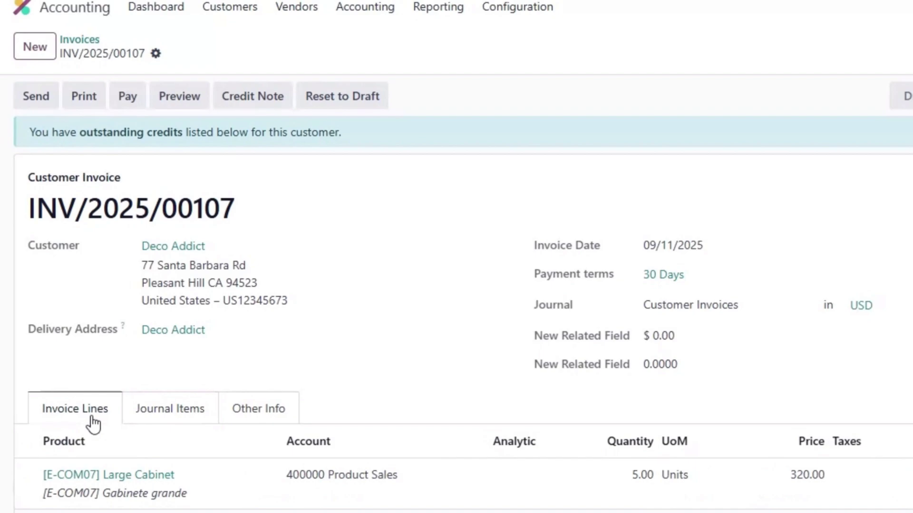
scroll(93, 423, "down", 3)
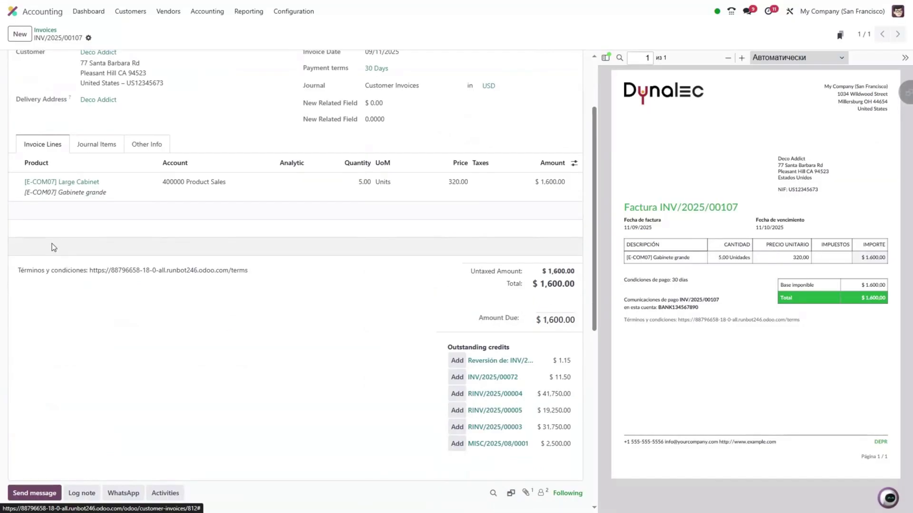
scroll(52, 244, "up", 3)
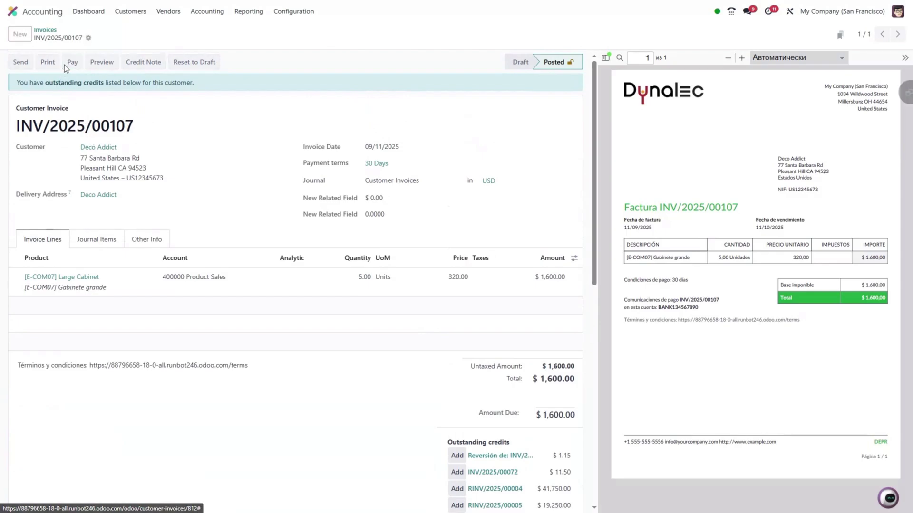
Step: Register a $1,600.00 Bank payment for INV/2025/00107 and view its payment details
left_click(64, 65)
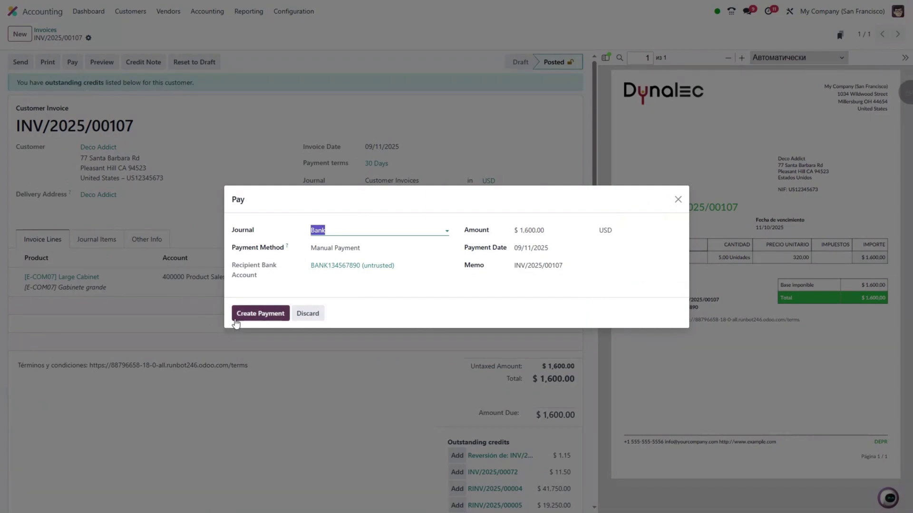
left_click(260, 313)
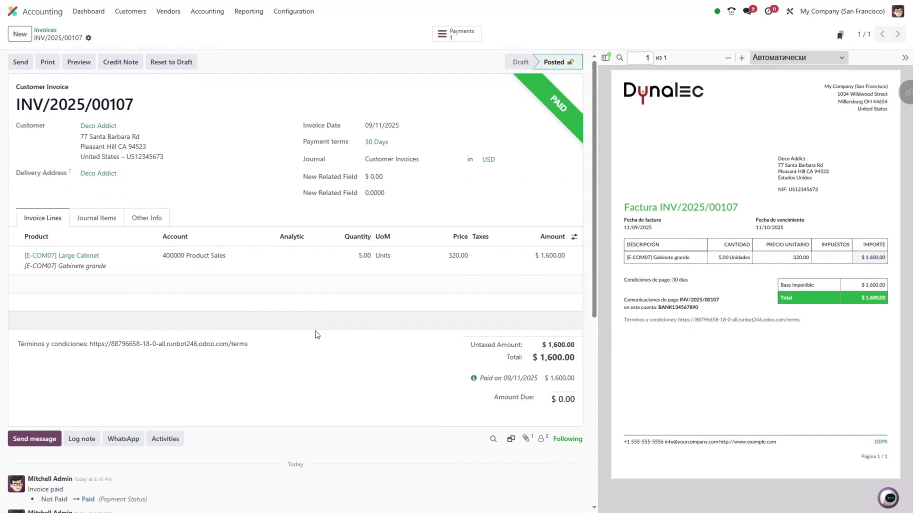
left_click(473, 379)
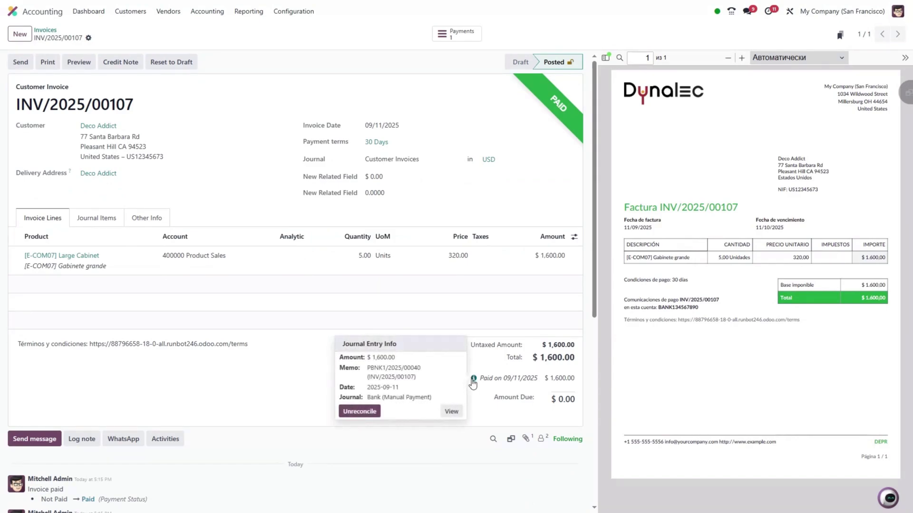
Step: Start a new vendor bill for Azure Interior dated 09/11/2025 with 15 Days payment terms
left_click(166, 11)
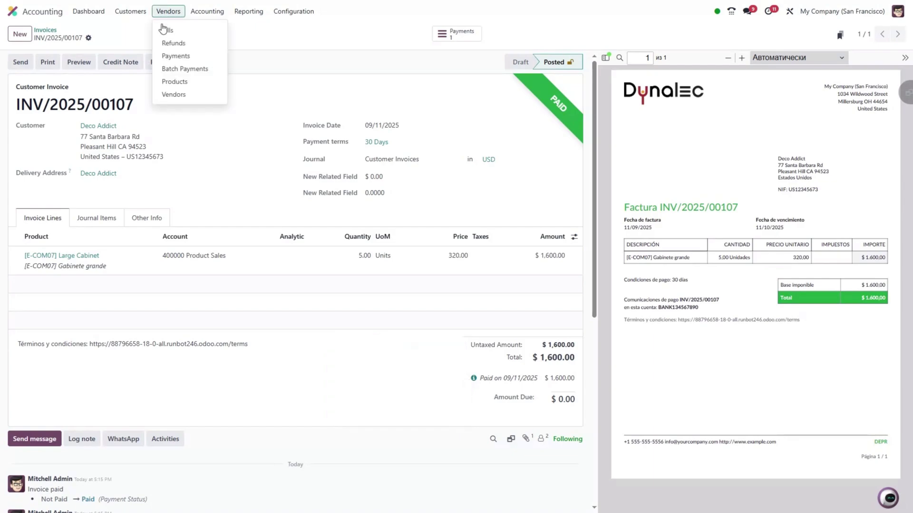
left_click(164, 29)
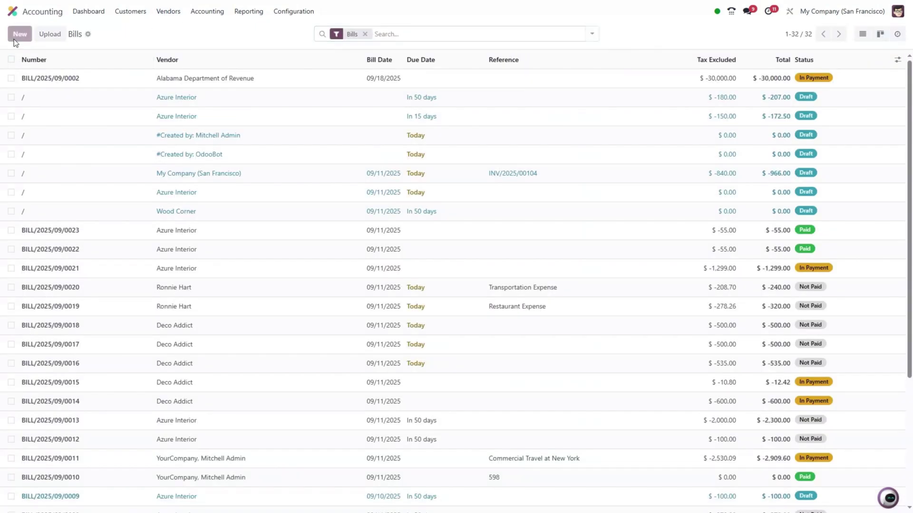
left_click(15, 40)
left_click(82, 128)
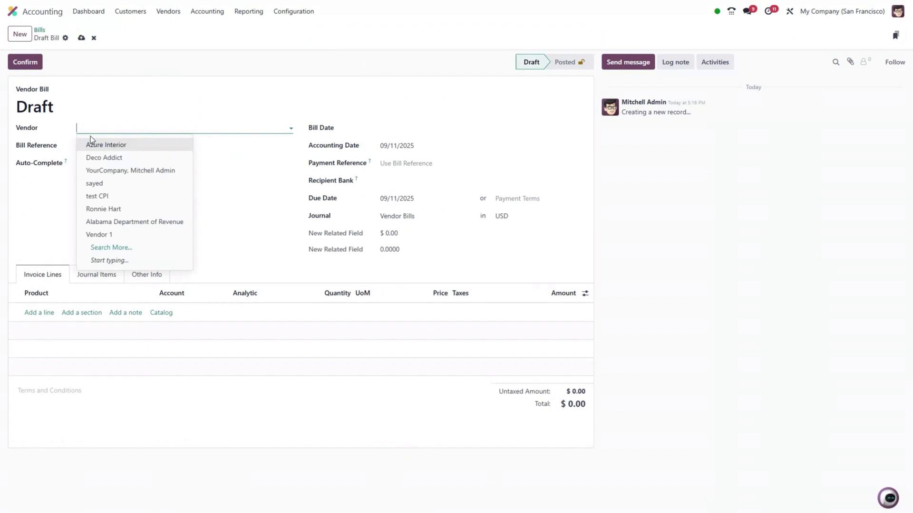
left_click(92, 139)
left_click(419, 130)
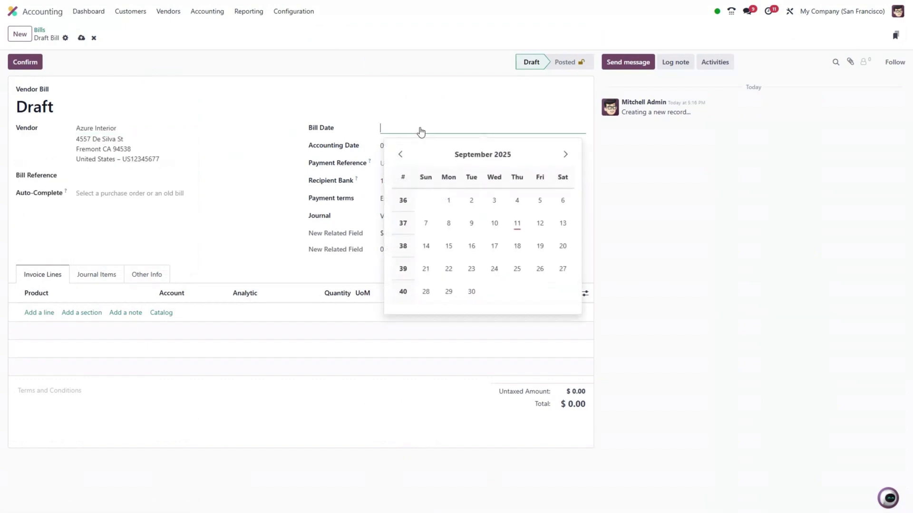
left_click(517, 223)
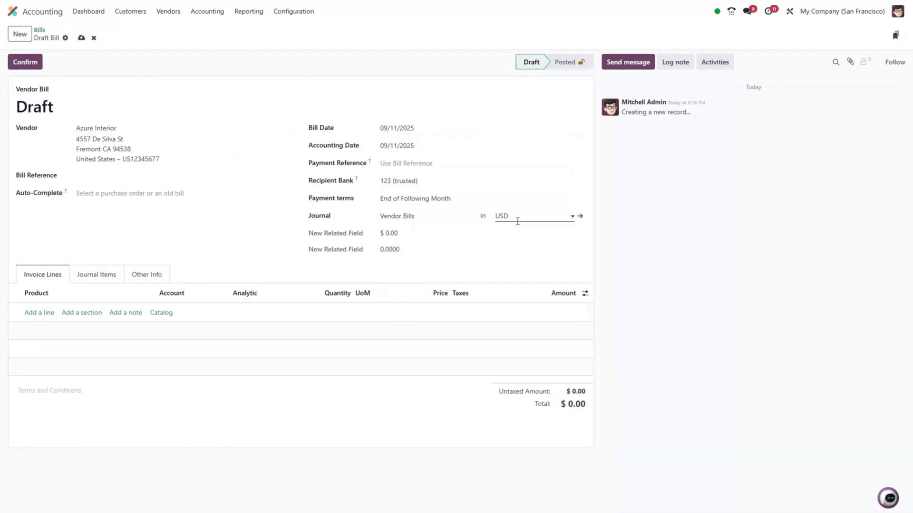
left_click(456, 196)
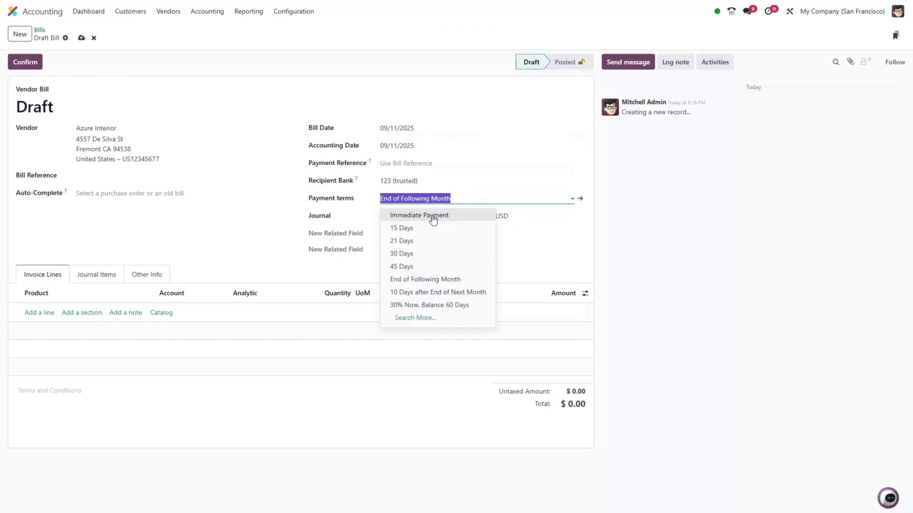
left_click(430, 229)
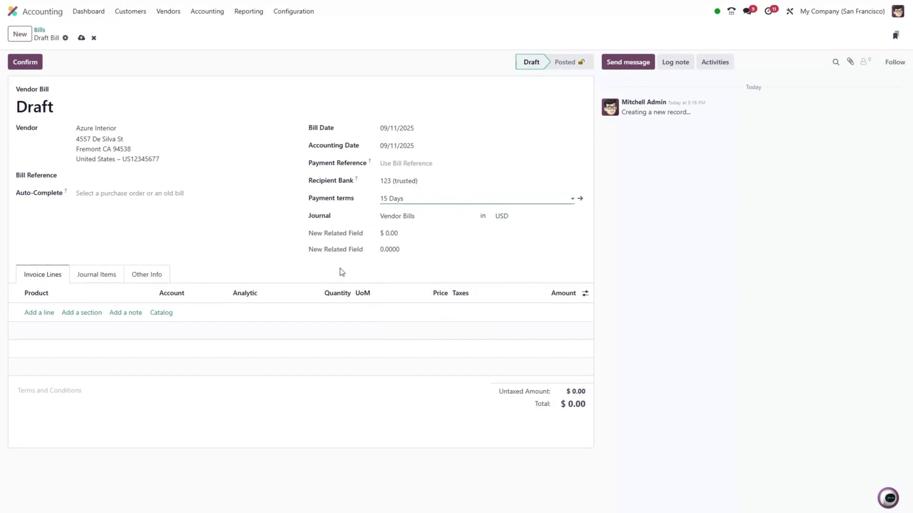
Step: Add two Pedal Bins from the catalog, totalling $20.00, to the bill
left_click(161, 313)
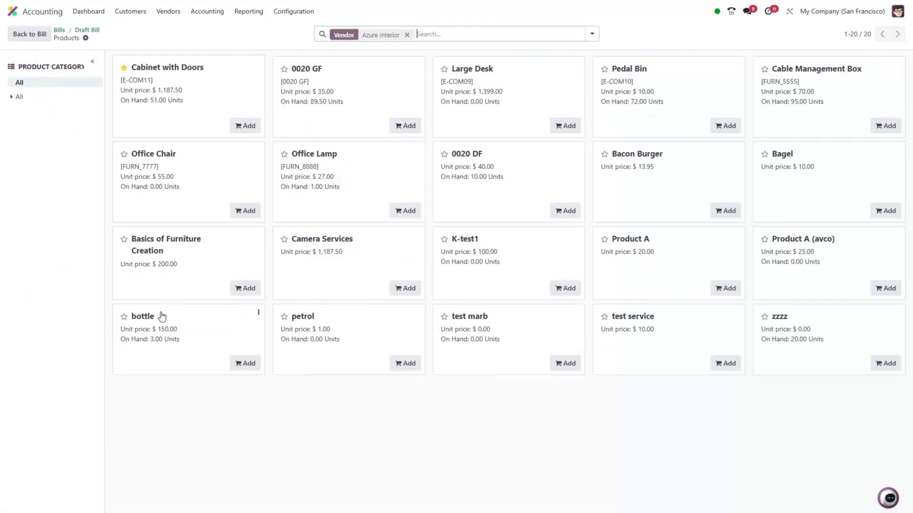
left_click(664, 126)
left_click(661, 125)
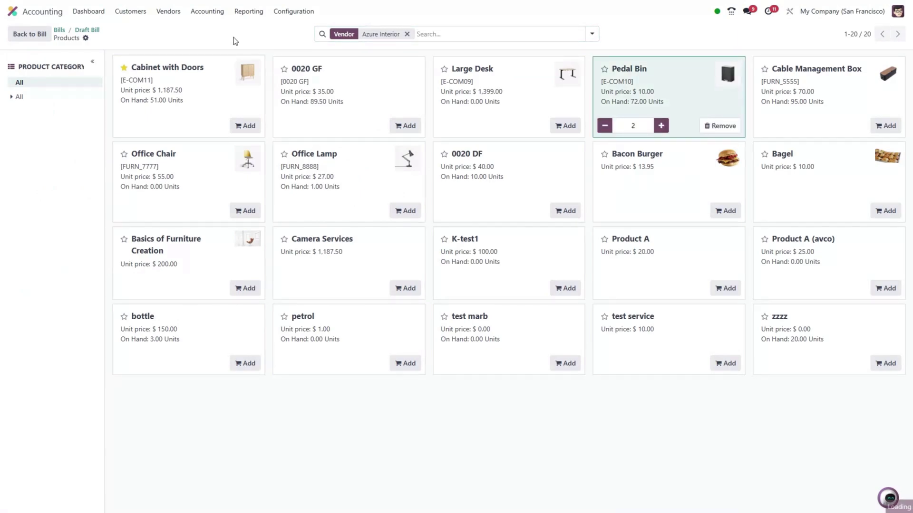
left_click(94, 30)
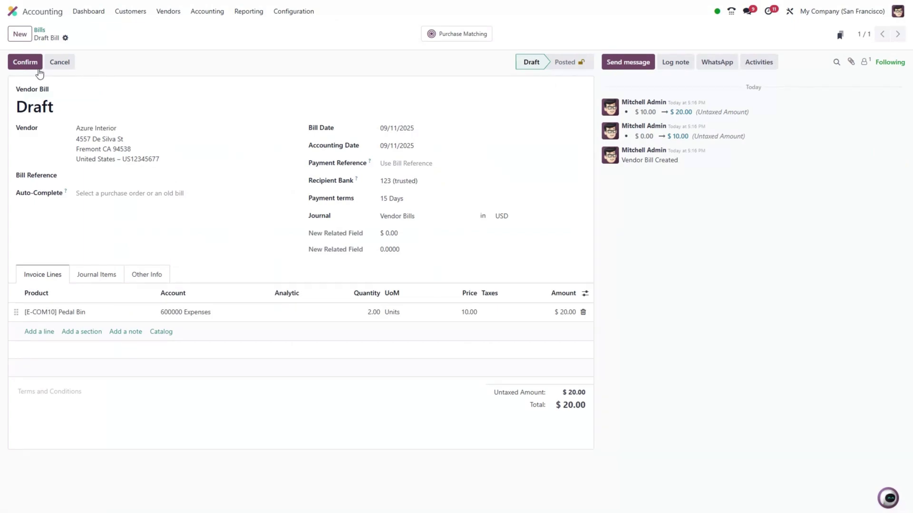
Step: Post the bill as BILL/2025/09/0024 and review its $20.00 expense and payable journal items
left_click(27, 62)
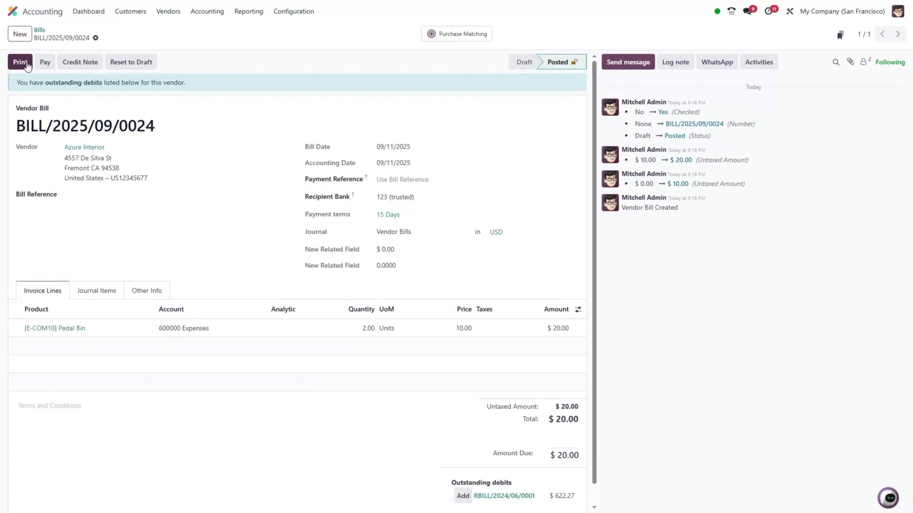
left_click(115, 294)
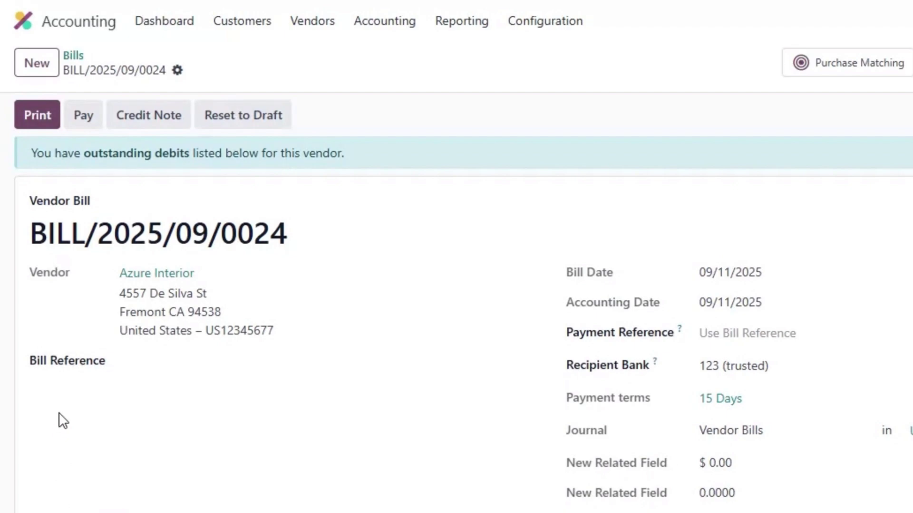
scroll(63, 421, "down", 1)
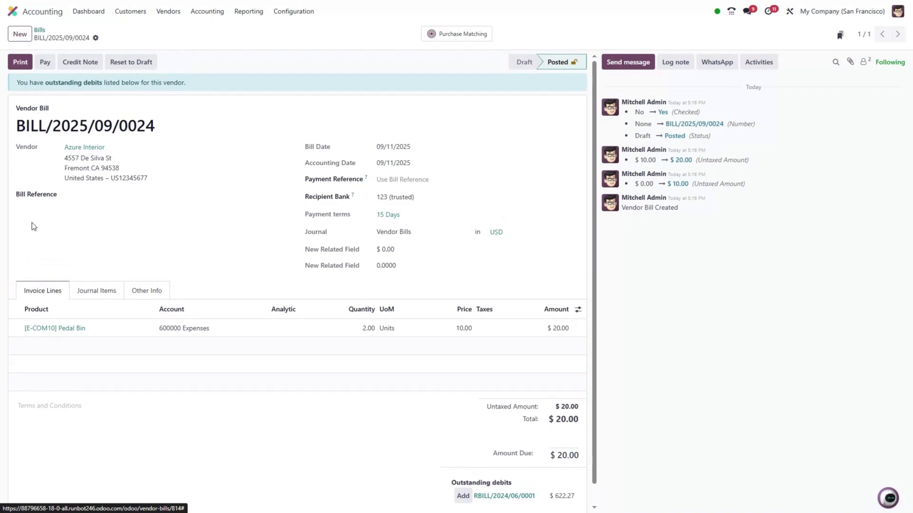
Step: Pay the $20.00 bill from the Bank journal and inspect the payment details
left_click(43, 63)
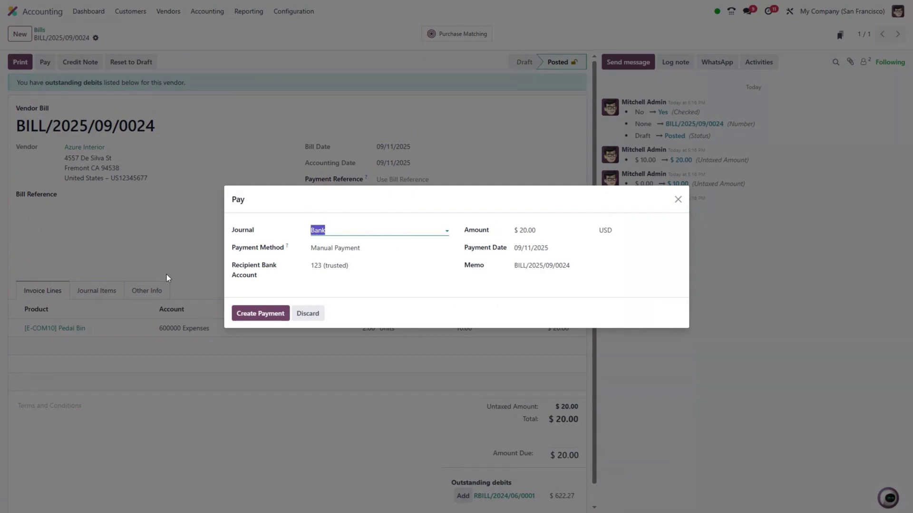
left_click(240, 315)
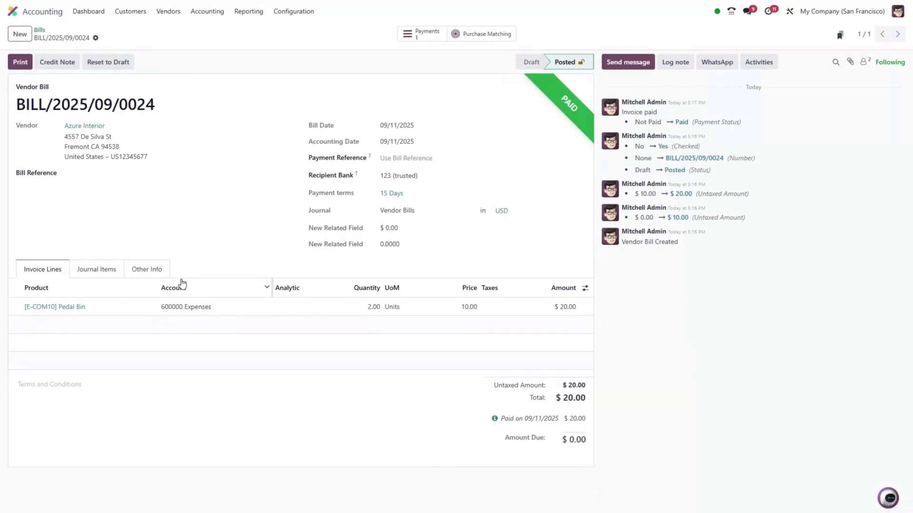
left_click(494, 420)
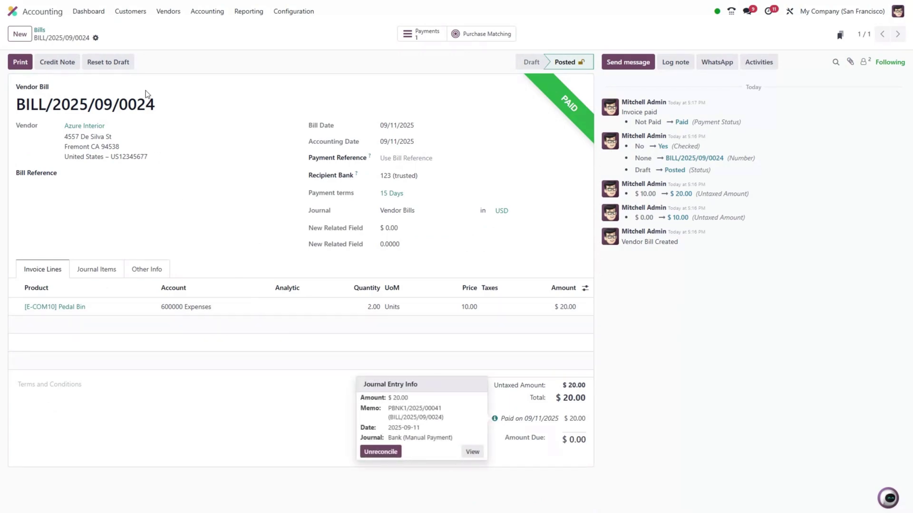
Step: From the vendor bills list, pay BILL/2025/09/0018 and BILL/2025/09/0017 together as two $500.00 payments
left_click(168, 13)
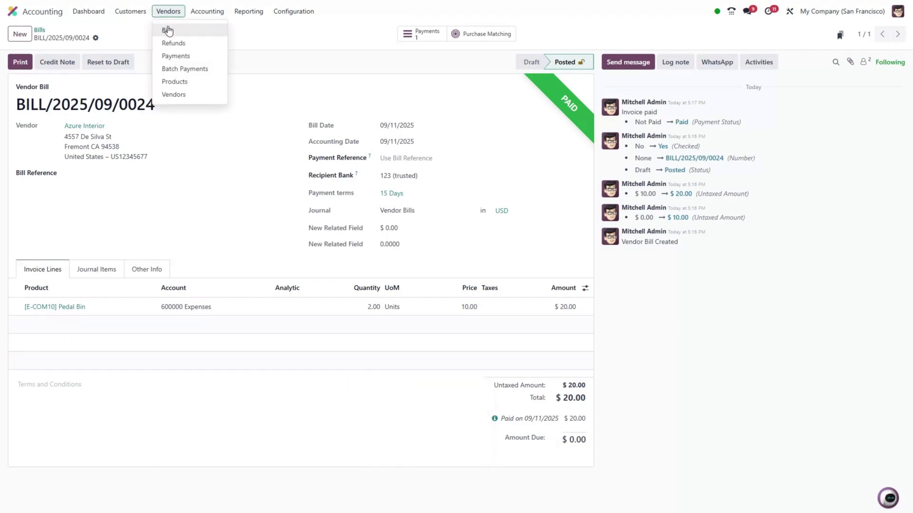
left_click(168, 27)
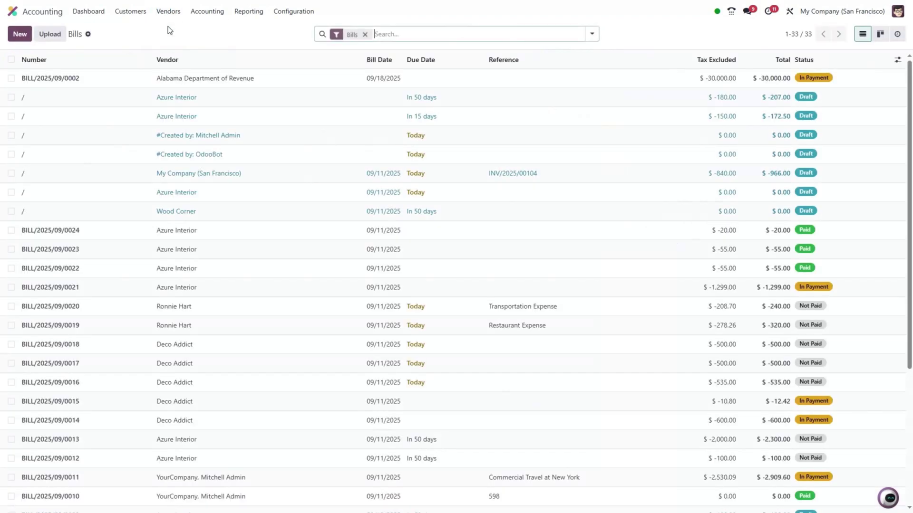
left_click(11, 345)
left_click(11, 364)
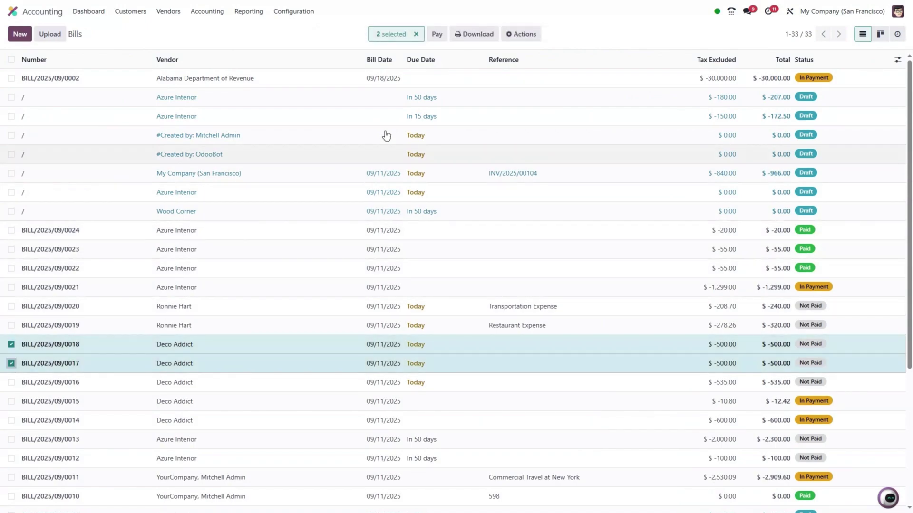
left_click(437, 35)
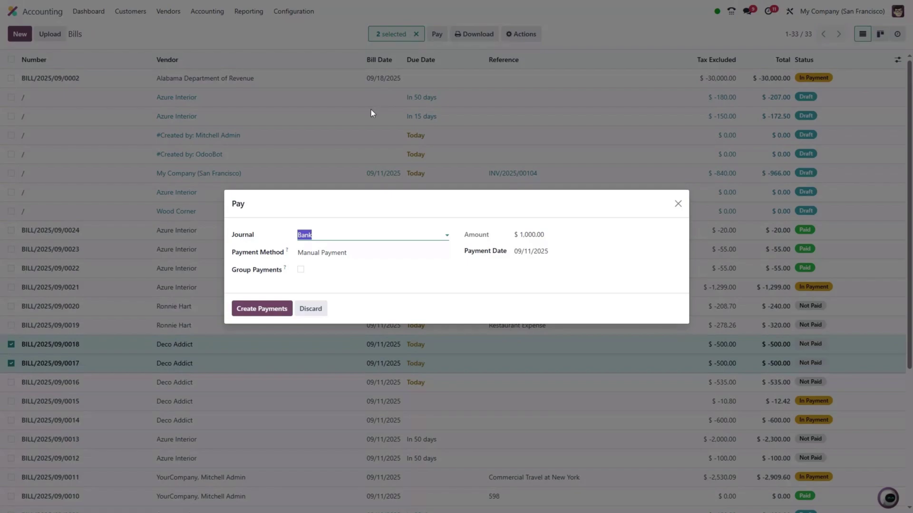
left_click(247, 309)
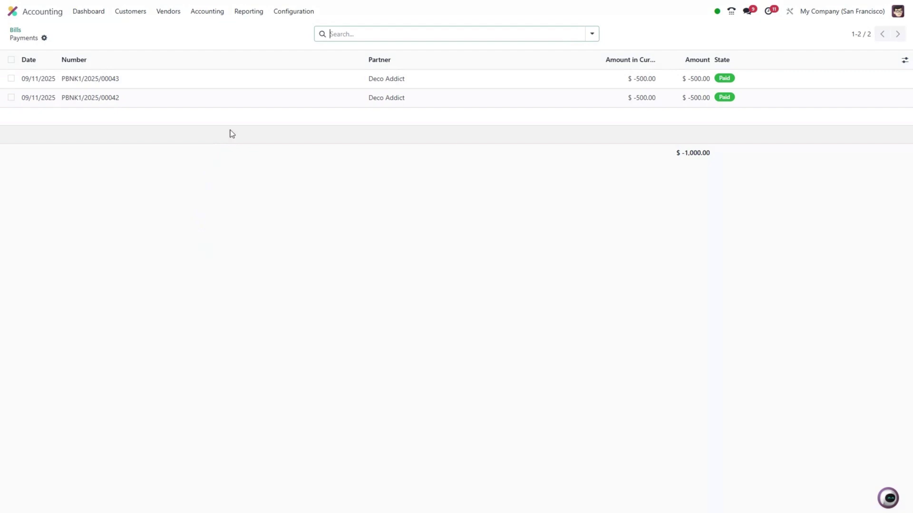
Step: Open the Aged Receivable partner report from the Reporting menu, dated 09/11/2025
left_click(253, 13)
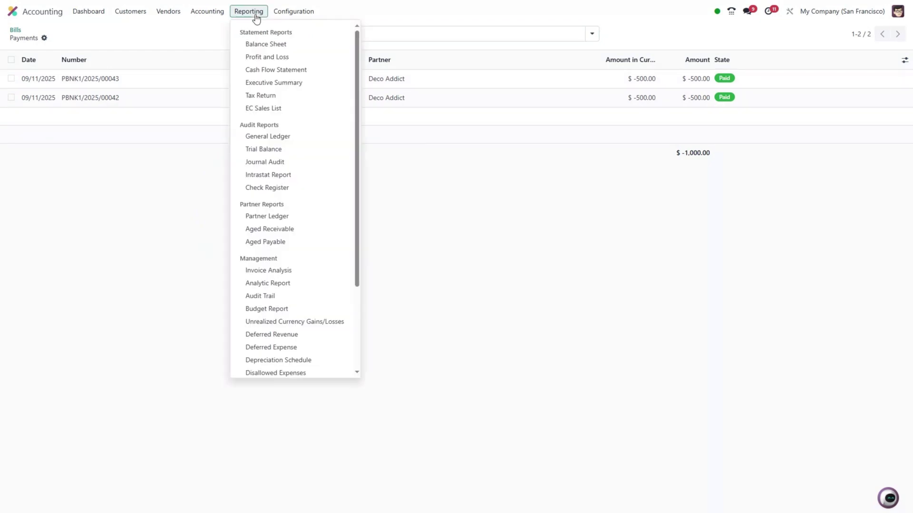
scroll(272, 113, "down", 1)
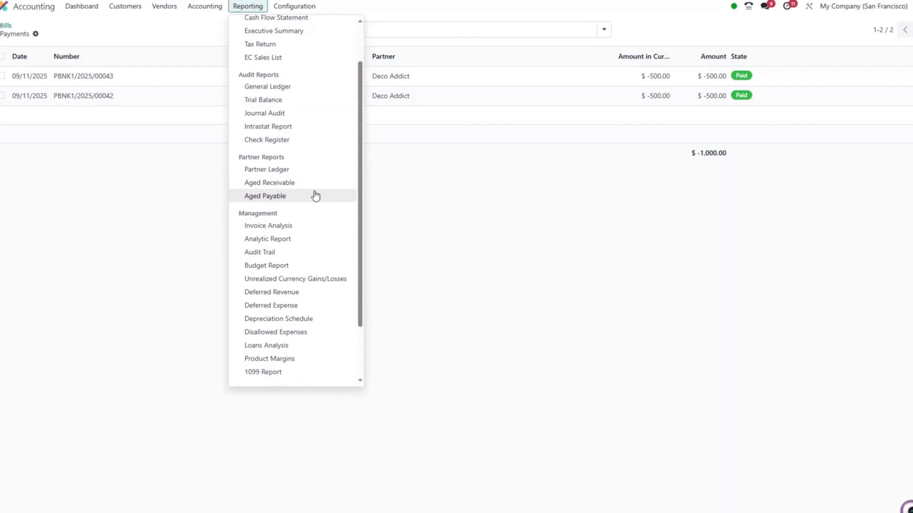
left_click(286, 183)
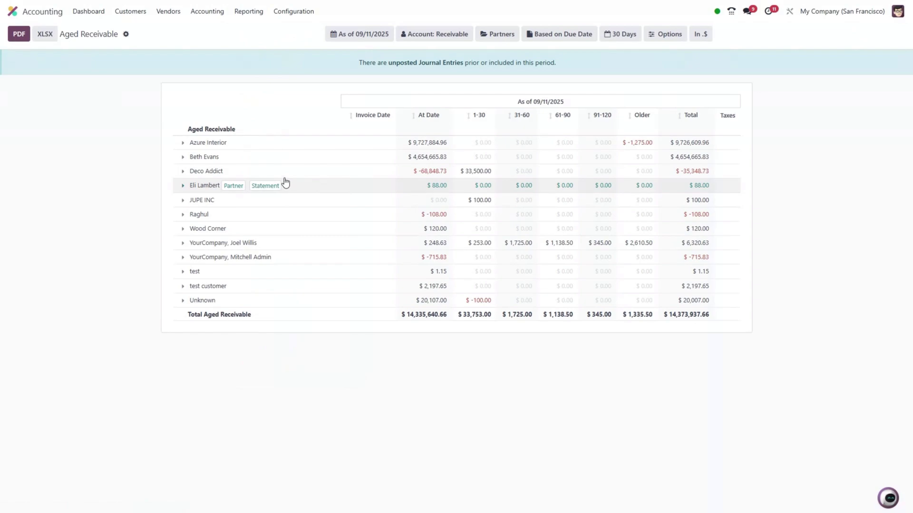
Step: Open the Aged Payable partner report, showing $8,617.02 owed across five vendors
left_click(248, 12)
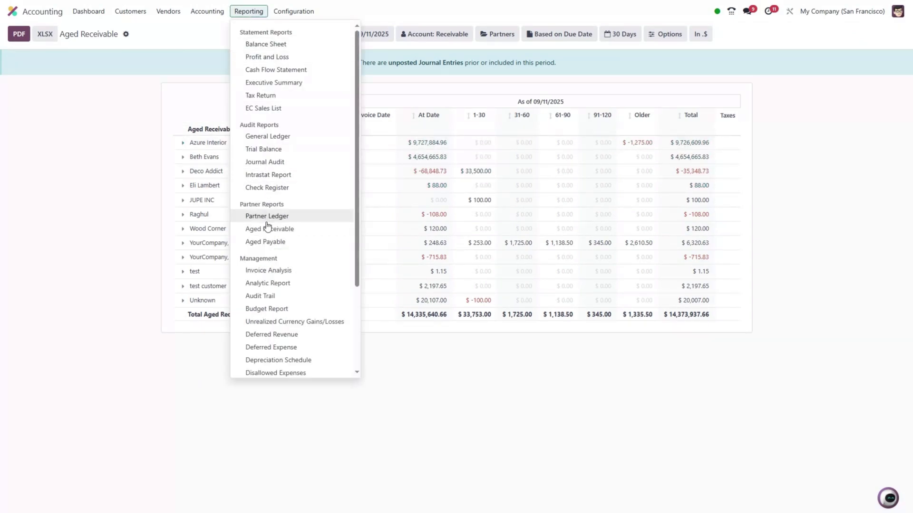
left_click(265, 241)
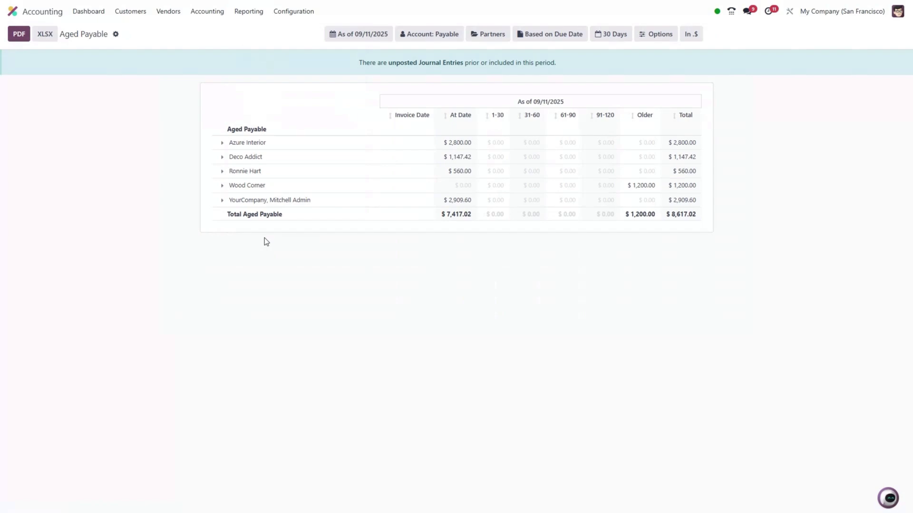